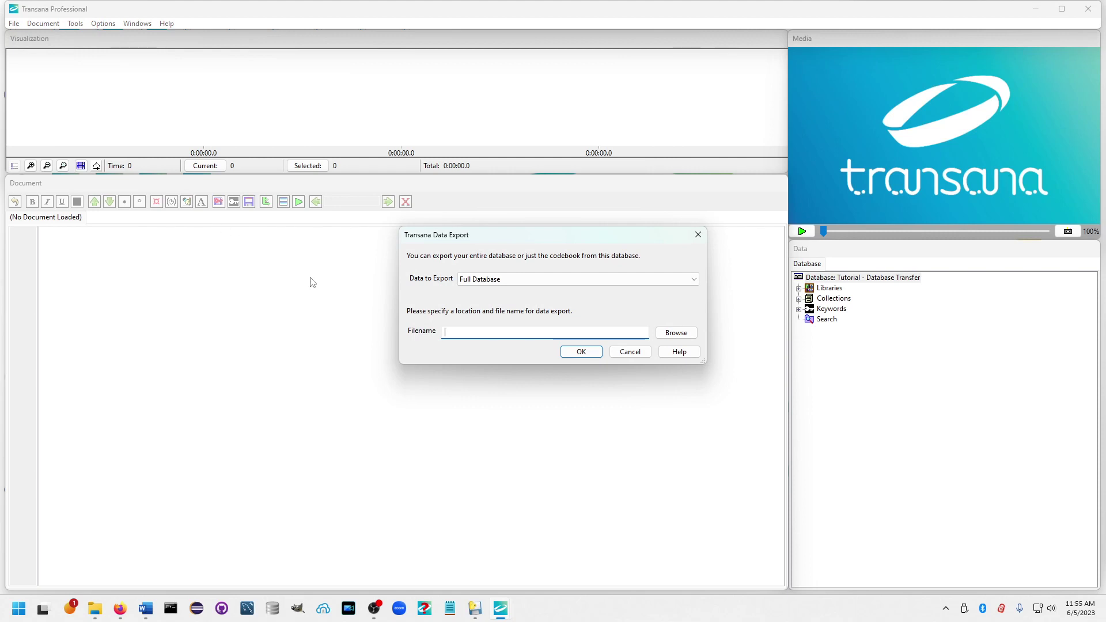
left_click(695, 282)
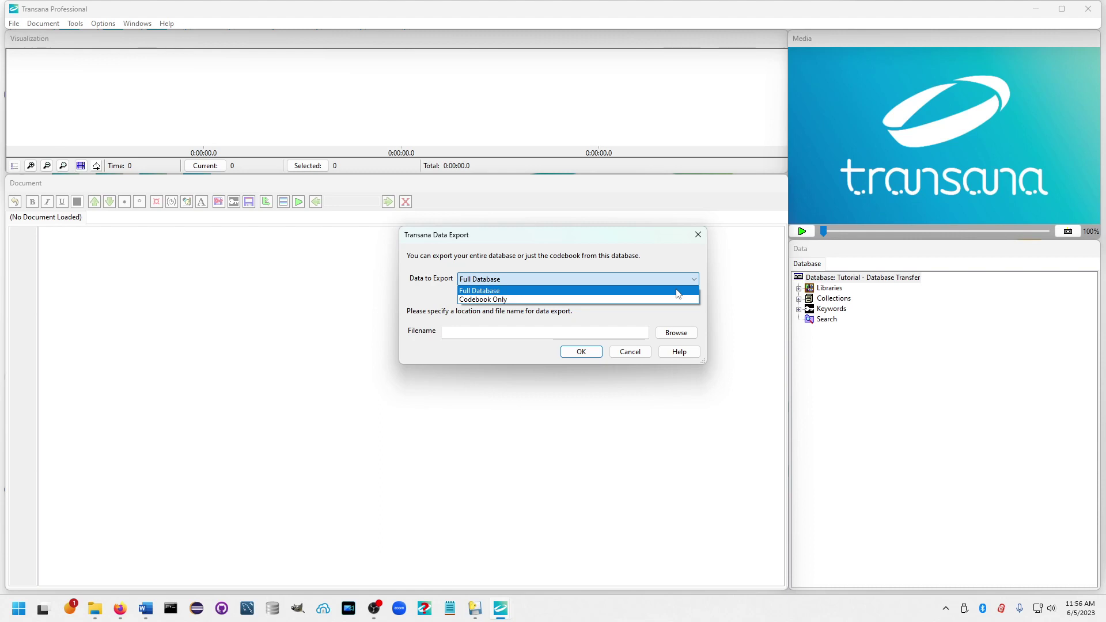
left_click(678, 294)
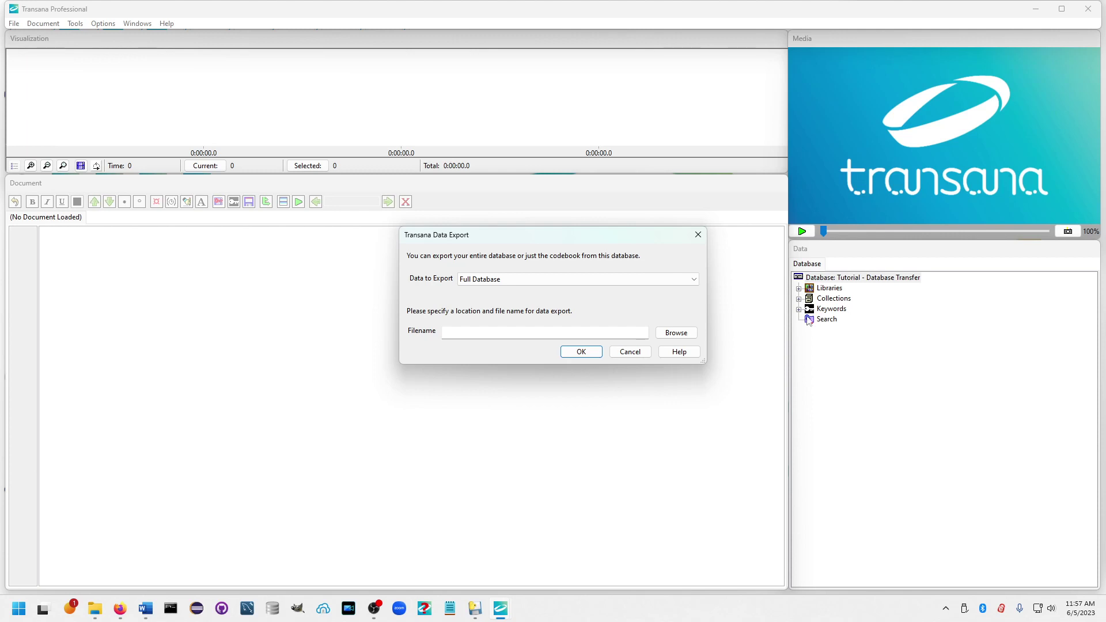
left_click(646, 352)
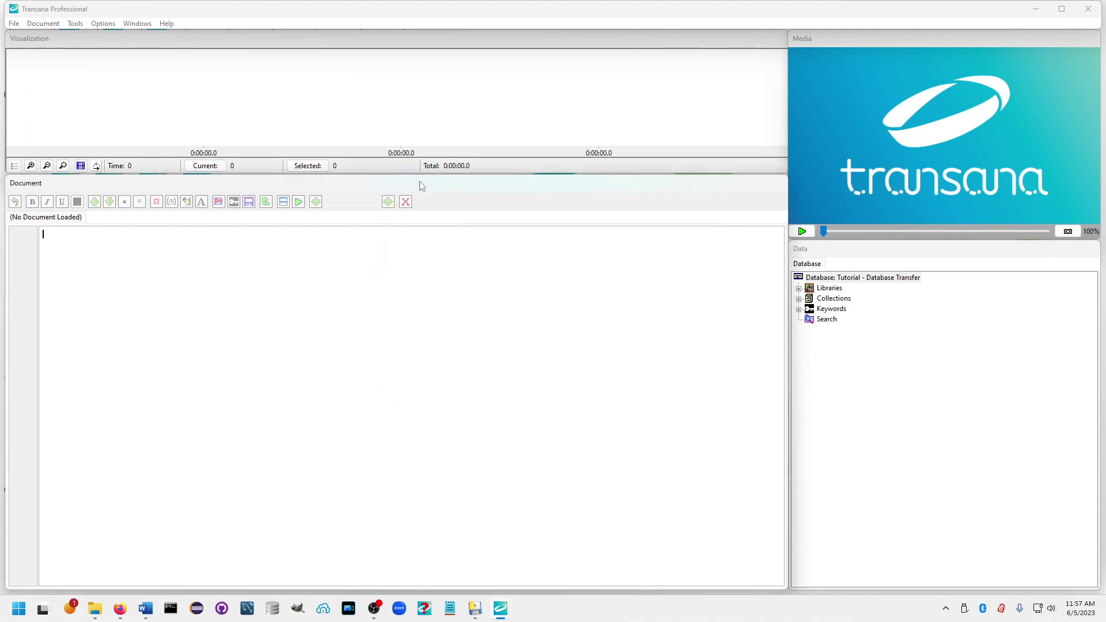
Step: Review the media library directory in the general program settings without changing it
left_click(96, 25)
left_click(112, 37)
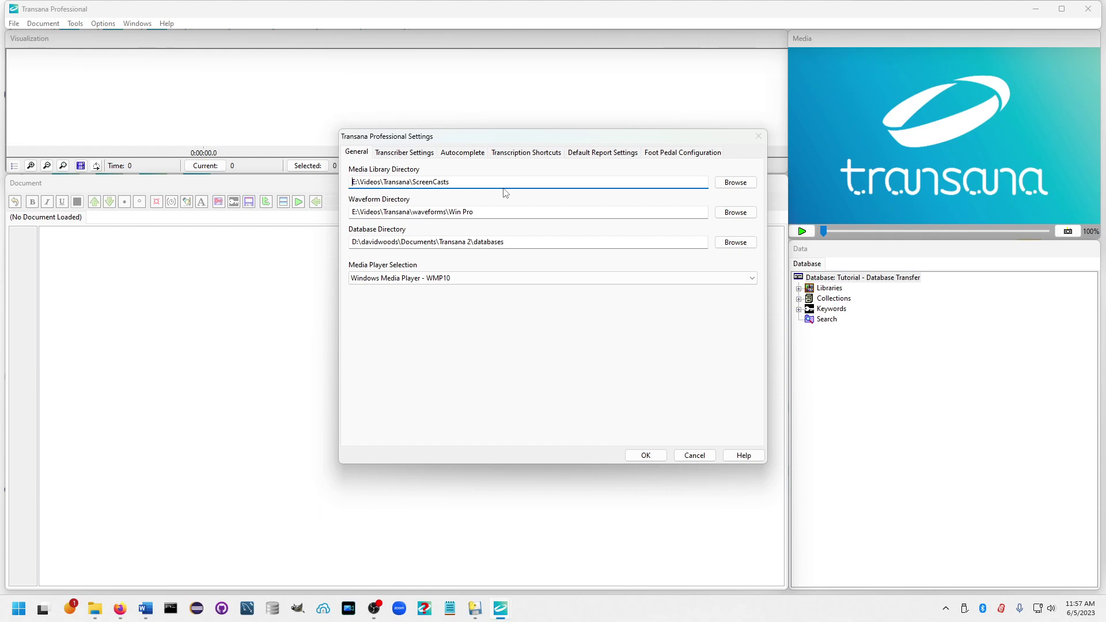
left_click(695, 456)
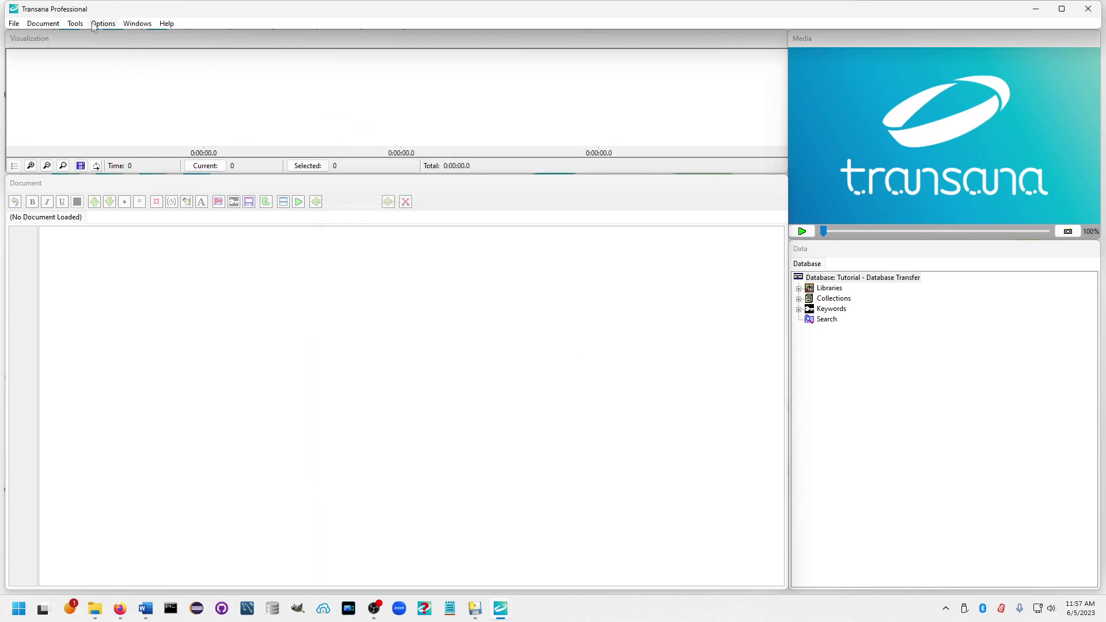
Step: Export the full database as a Transana-XML file named Data Transfer Tutorial in the 80-2680 Data Transfer folder
left_click(70, 24)
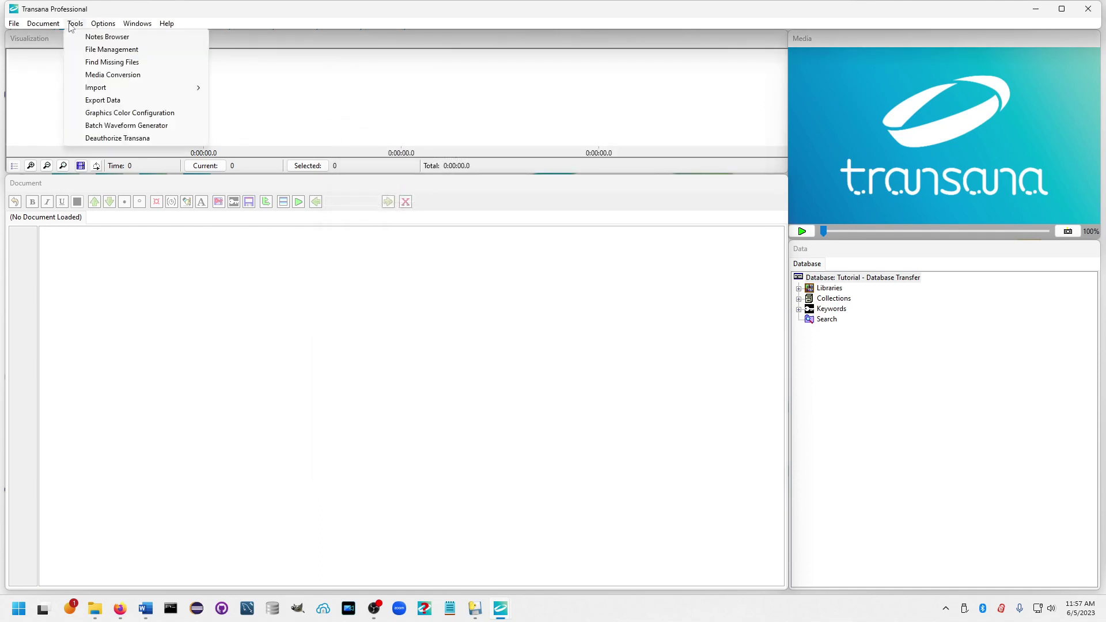
left_click(196, 101)
left_click(684, 337)
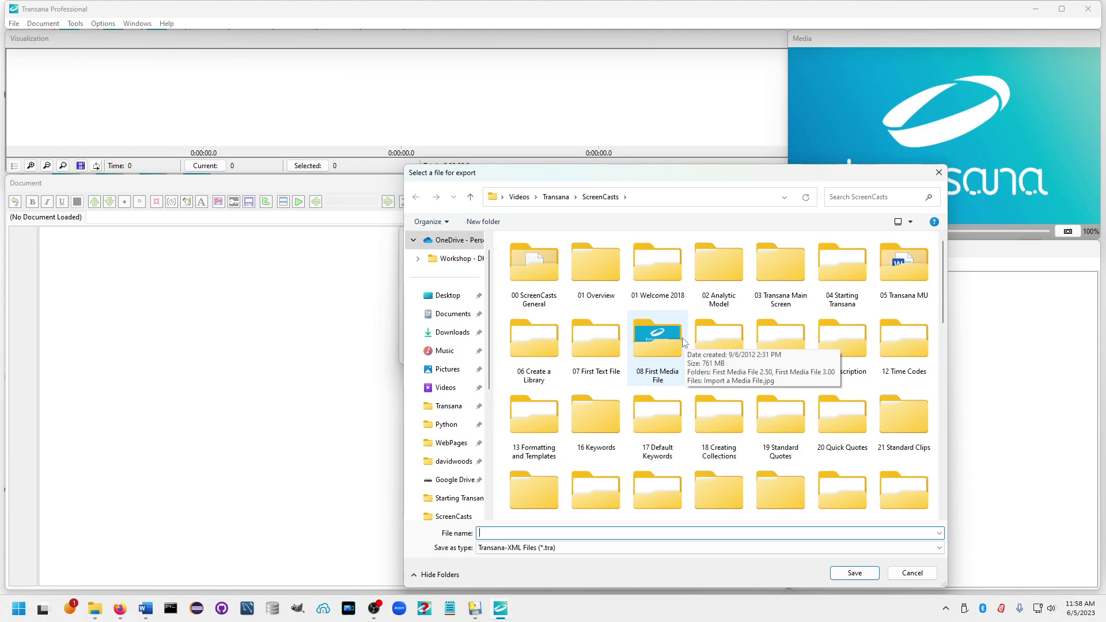
scroll(663, 352, "down", 10)
double_click(615, 466)
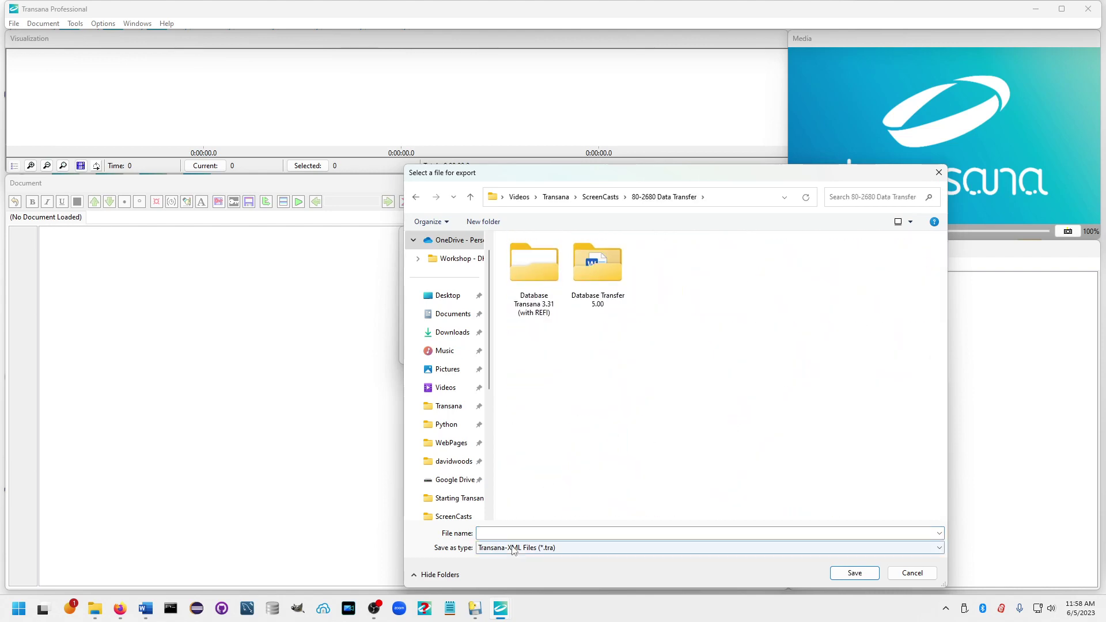
left_click(525, 532)
type("Data Trans")
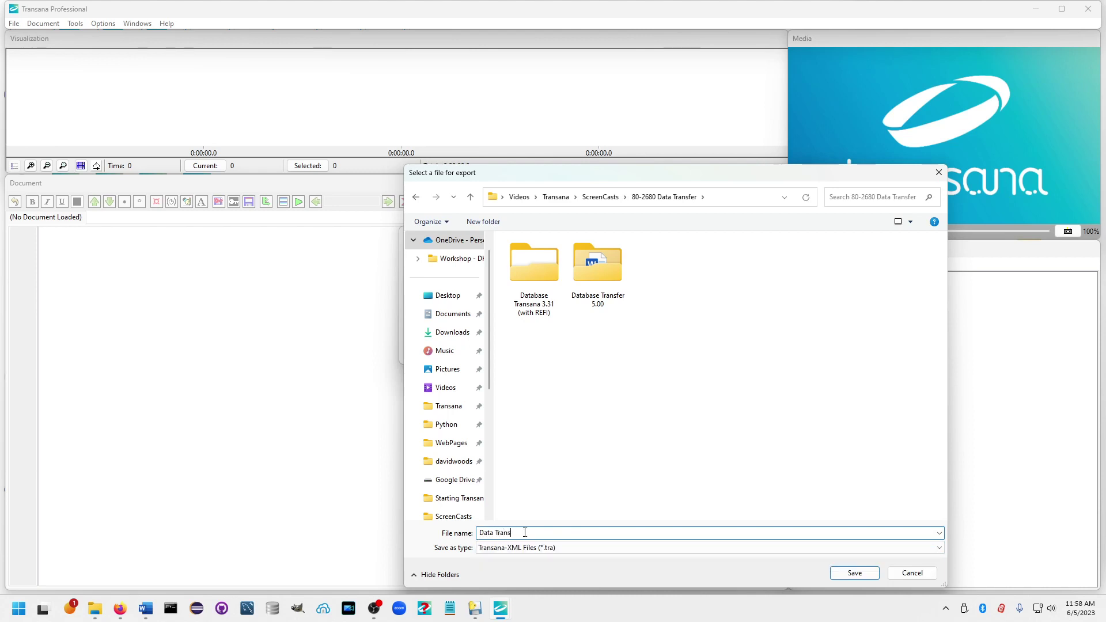
type("fer Tutoria")
key("Return")
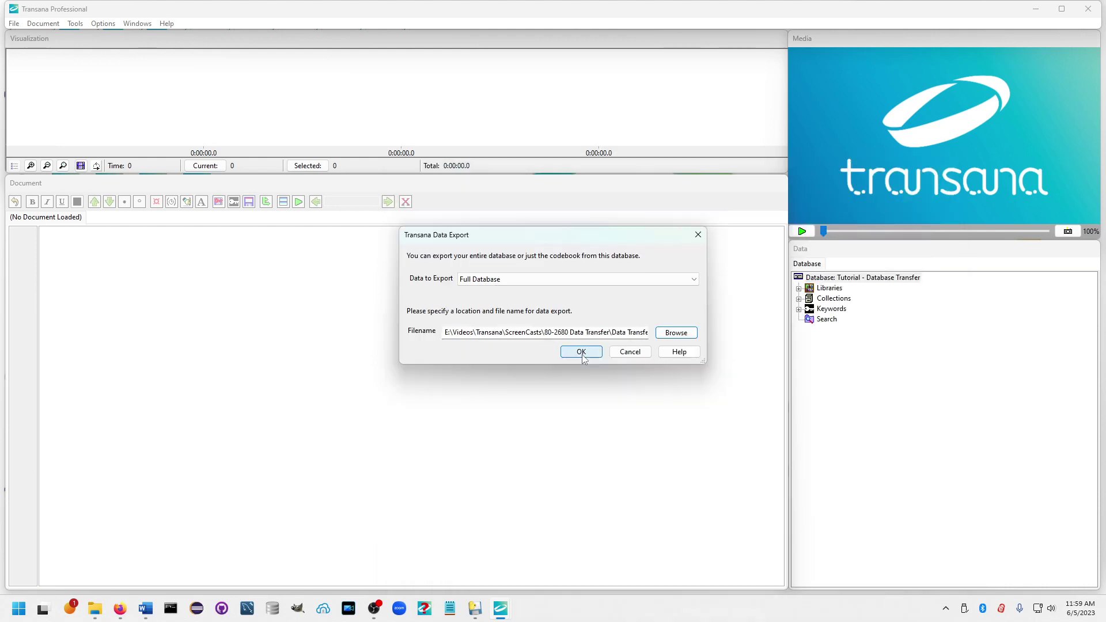
left_click(581, 352)
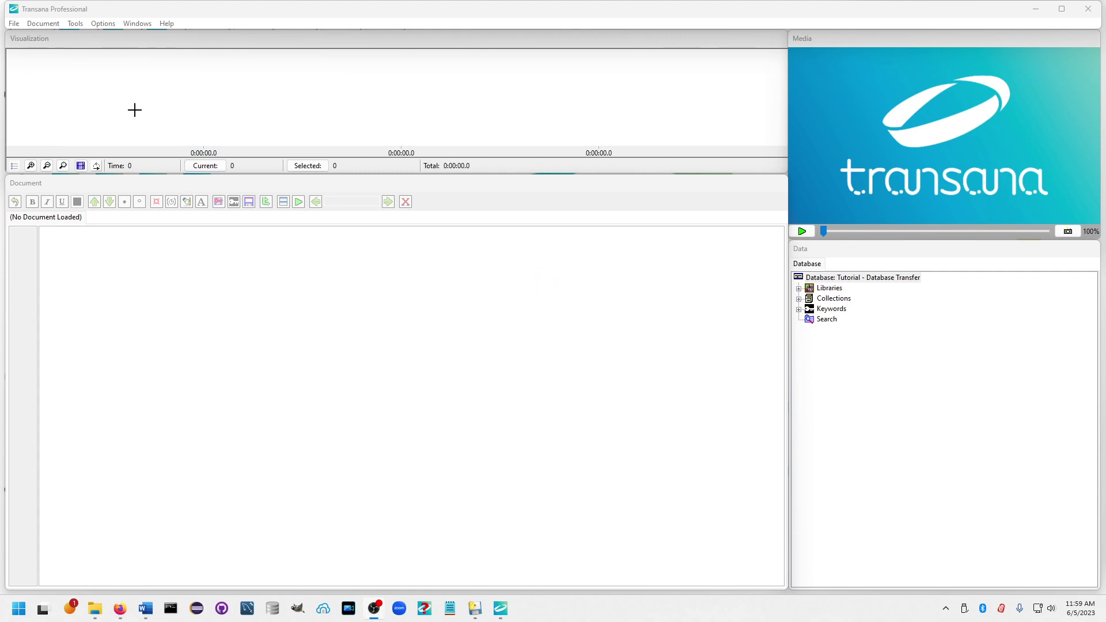
Step: Create and open a new database named "Tutorial - Database Transfer - Import"
left_click(15, 25)
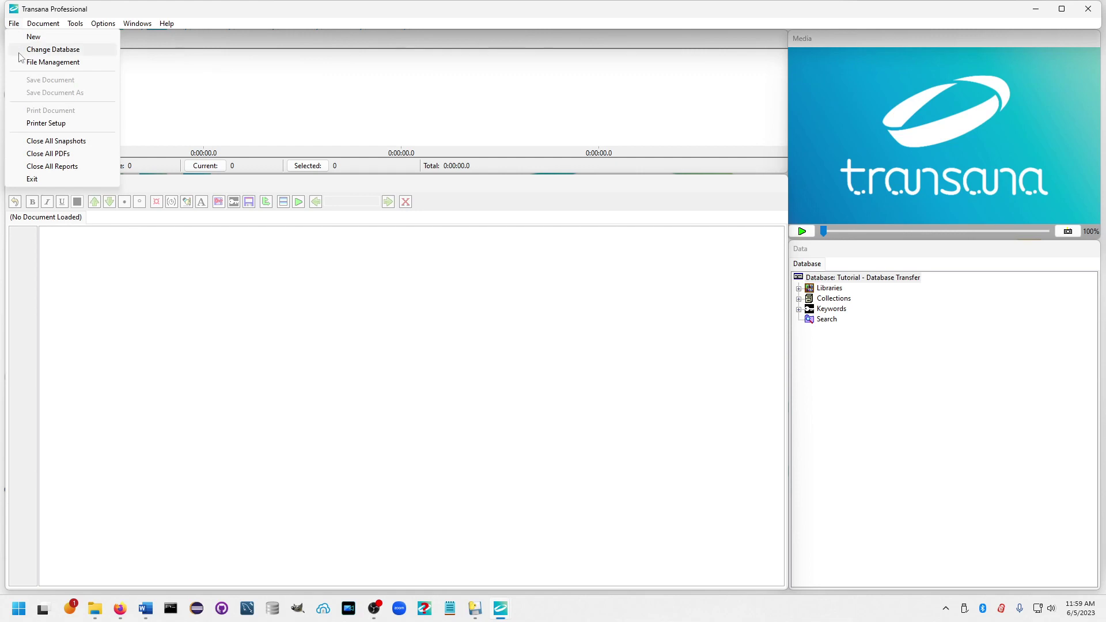
left_click(41, 50)
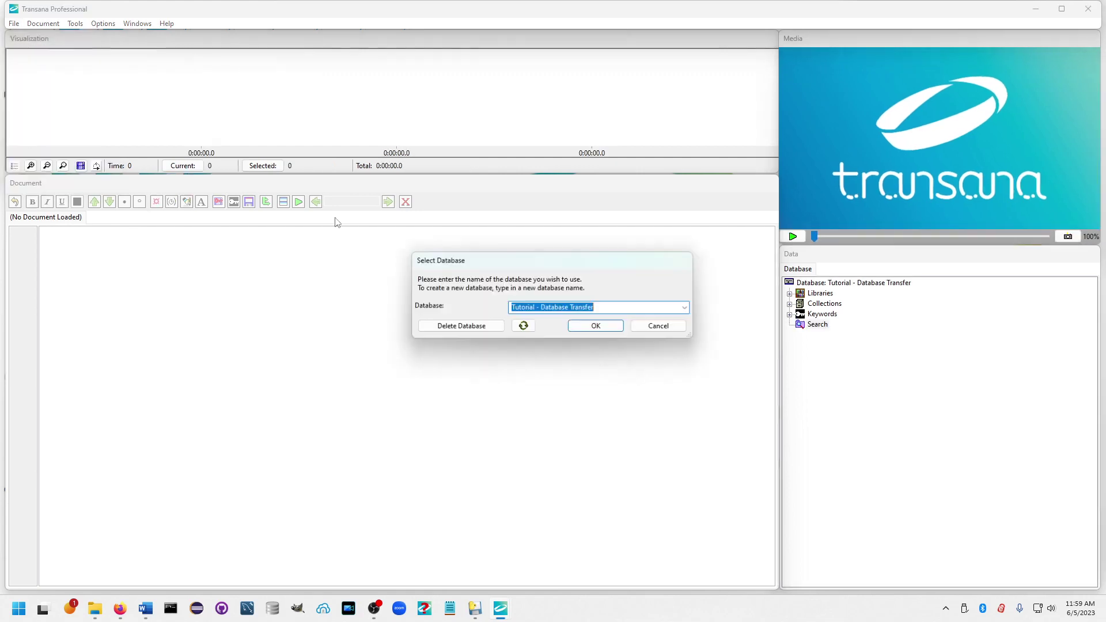
left_click(610, 306)
type("- Import")
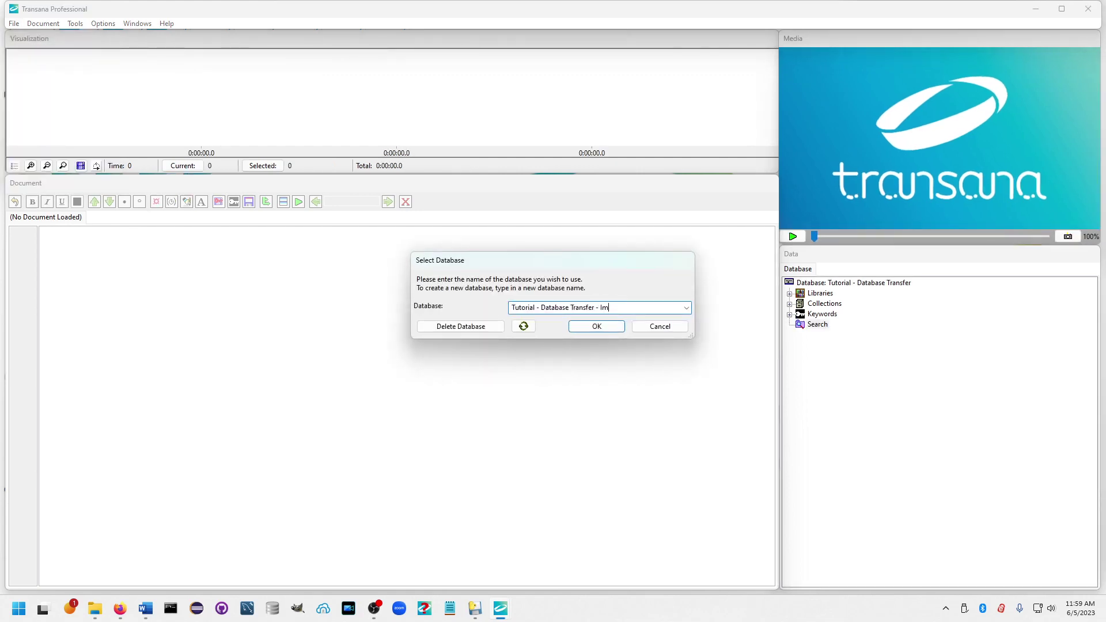
left_click(608, 327)
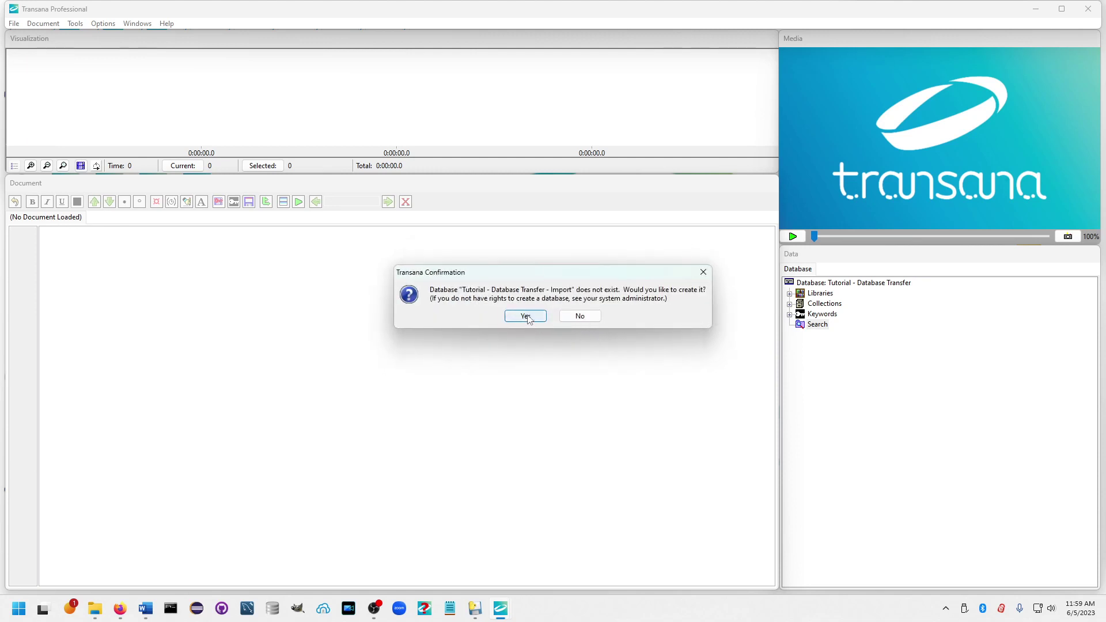
left_click(526, 316)
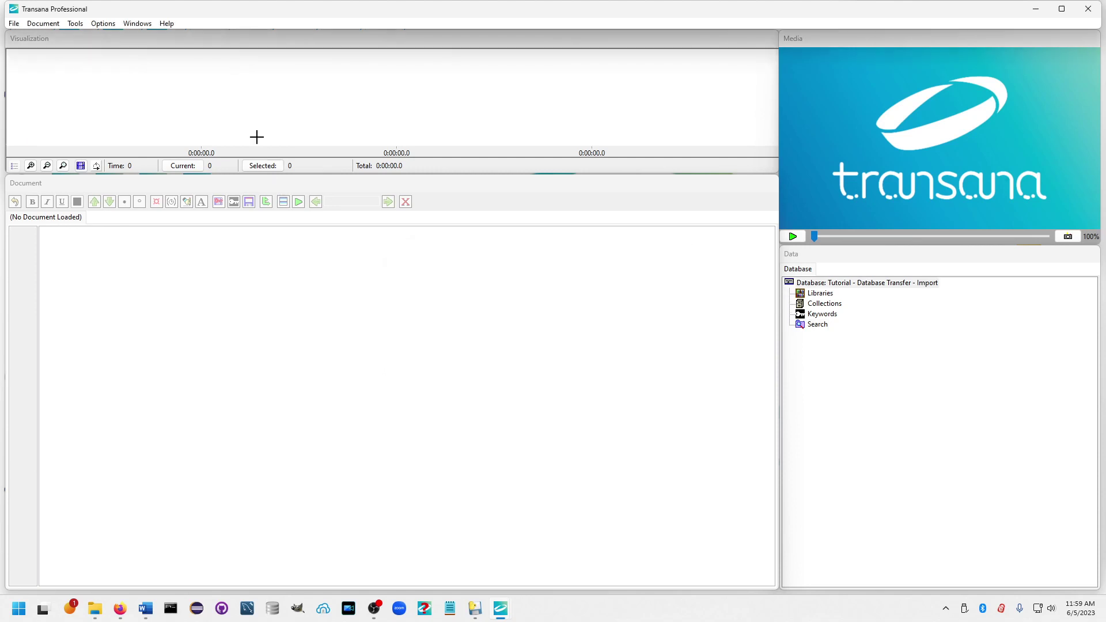
Step: Check the media library directory in the program settings before importing into the new database
left_click(107, 26)
left_click(115, 38)
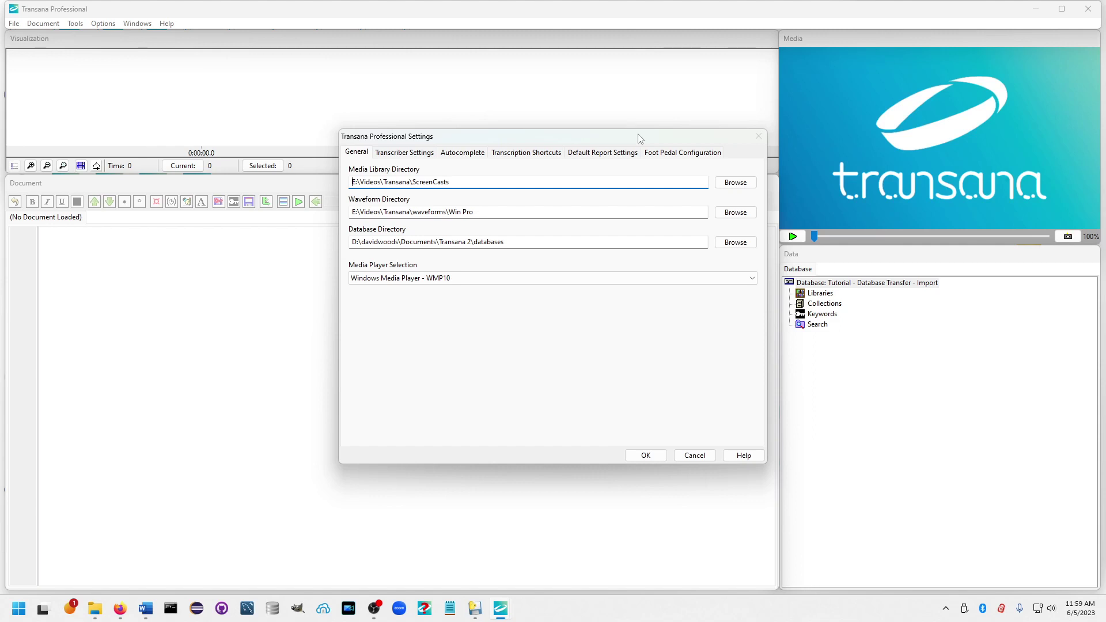
key("Return")
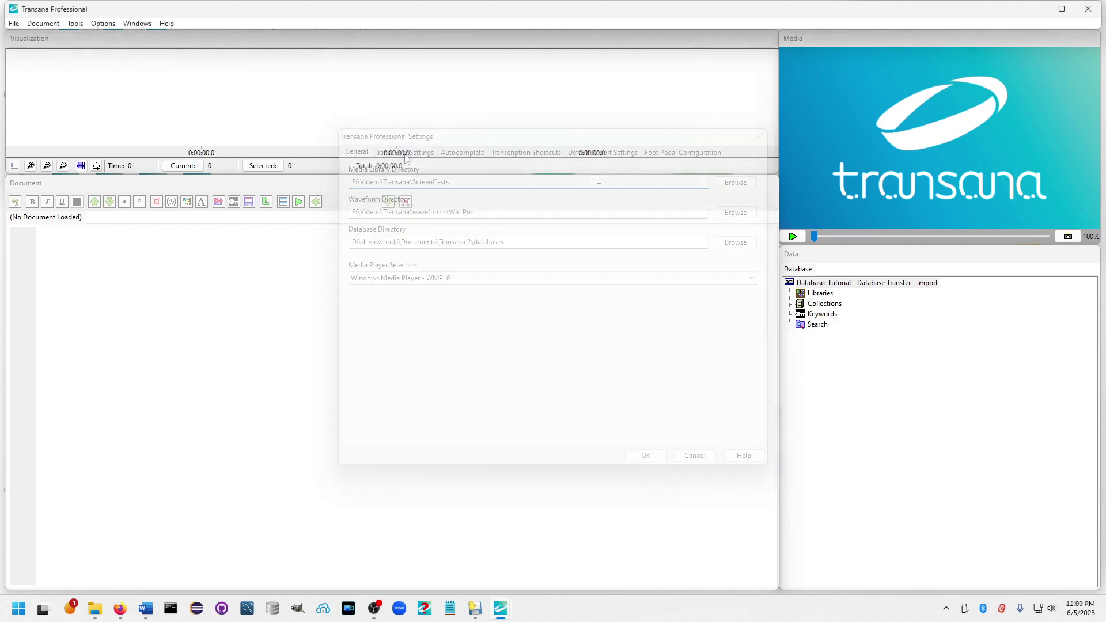
Step: Import Data Transfer Tutorial.tra from the 80-2680 Data Transfer folder into the new database
left_click(77, 23)
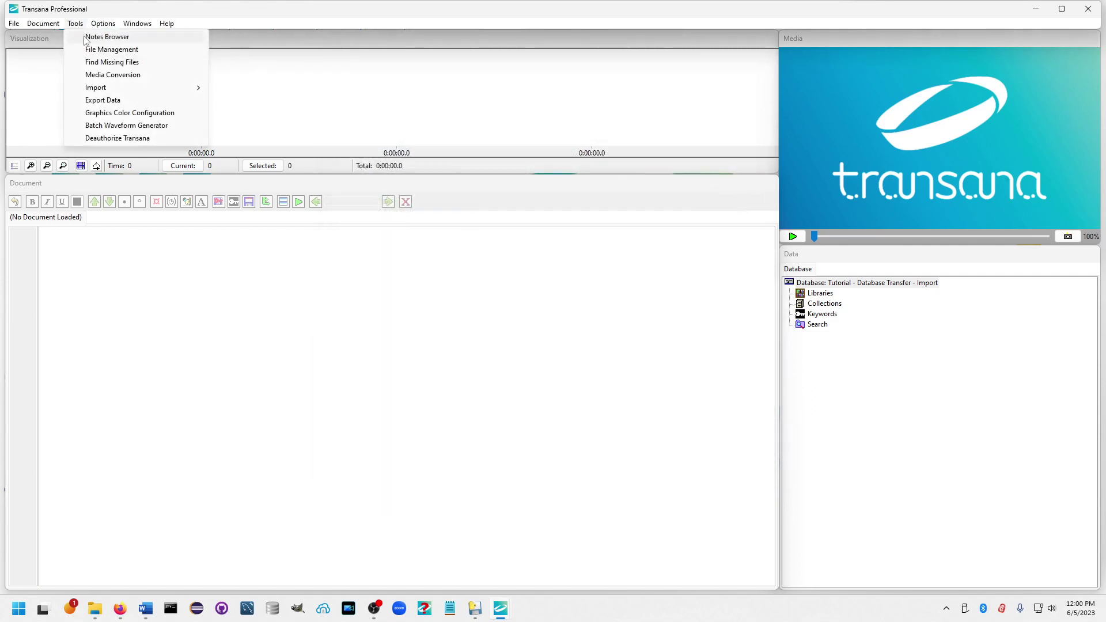
mouse_move(97, 88)
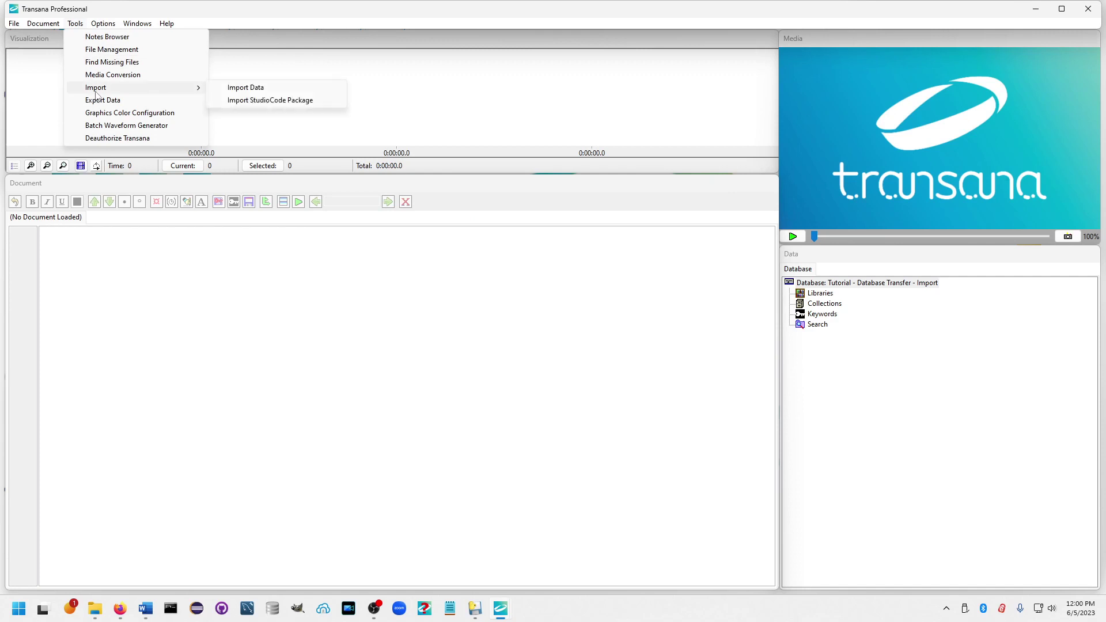
left_click(264, 90)
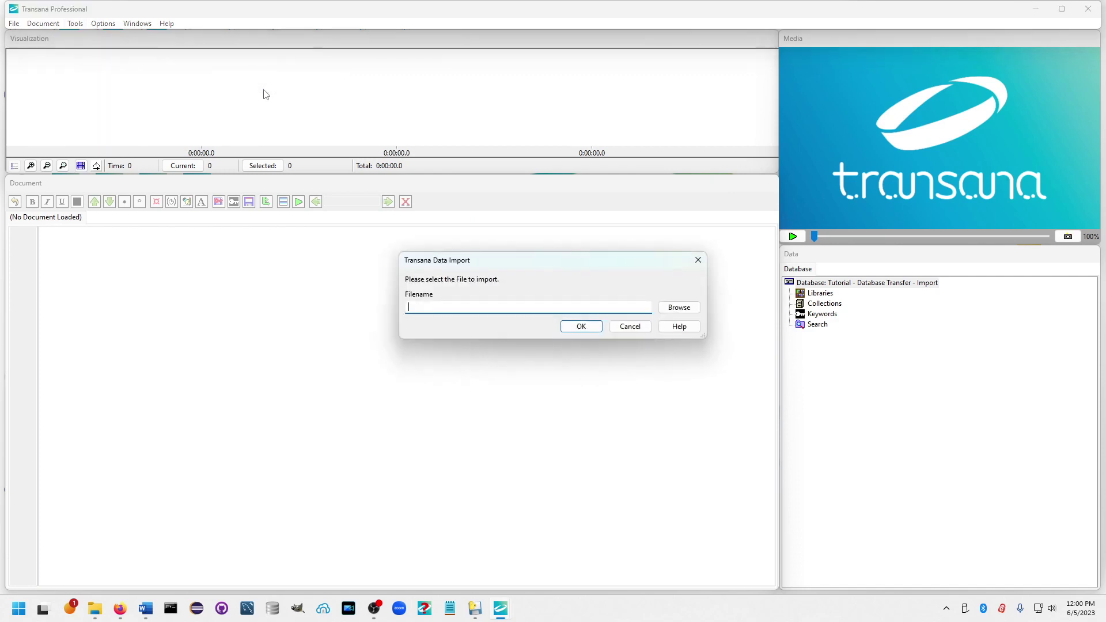
left_click(677, 308)
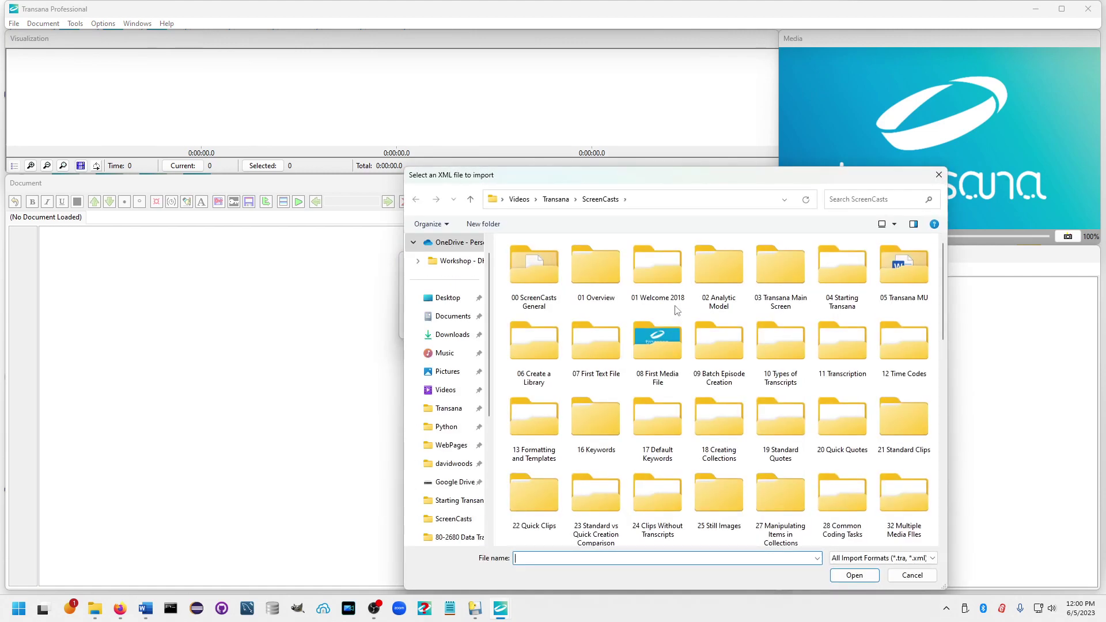
scroll(614, 461, "down", 6)
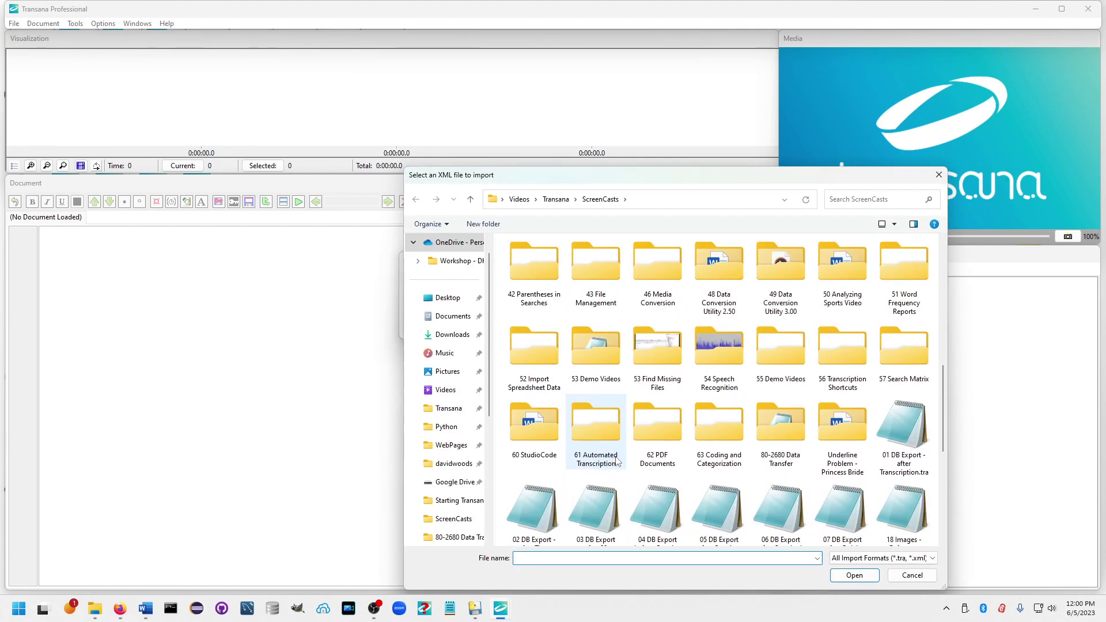
double_click(794, 434)
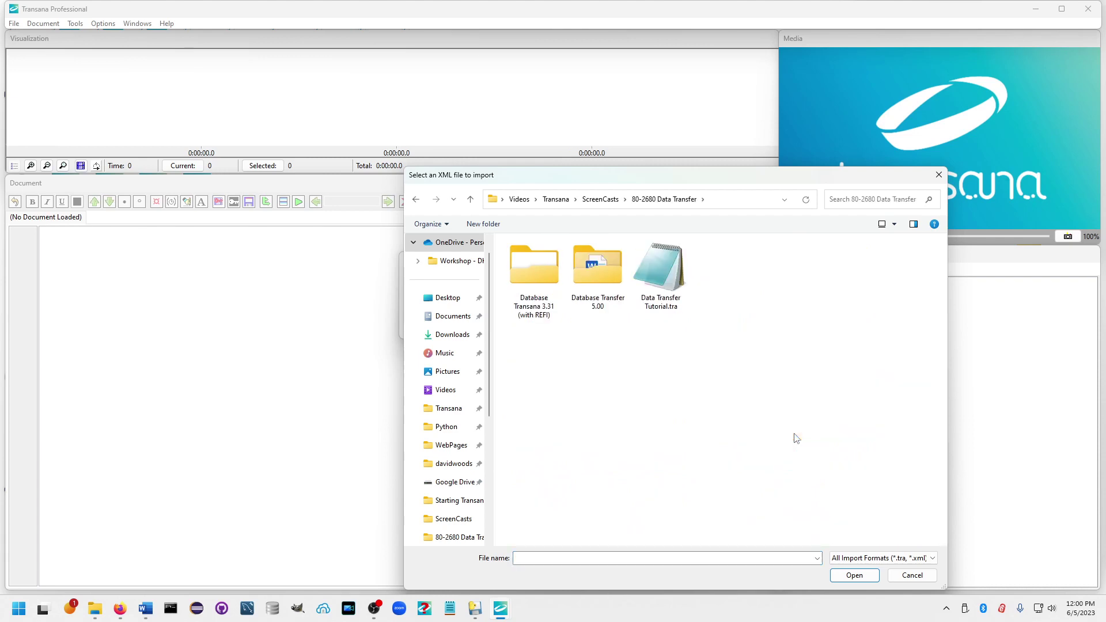
double_click(663, 275)
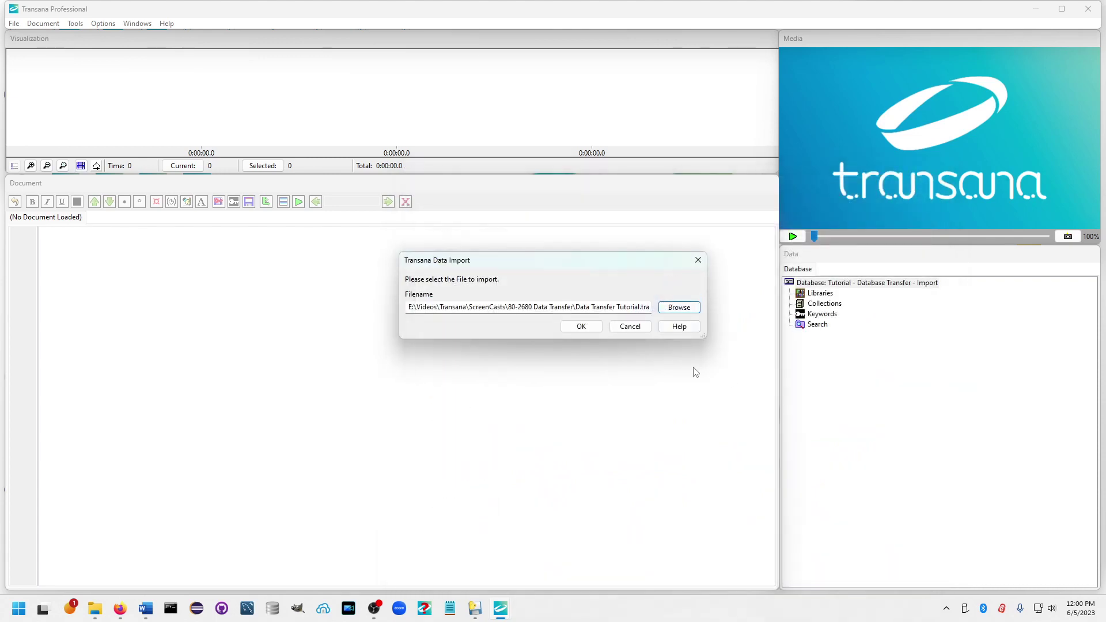
left_click(582, 327)
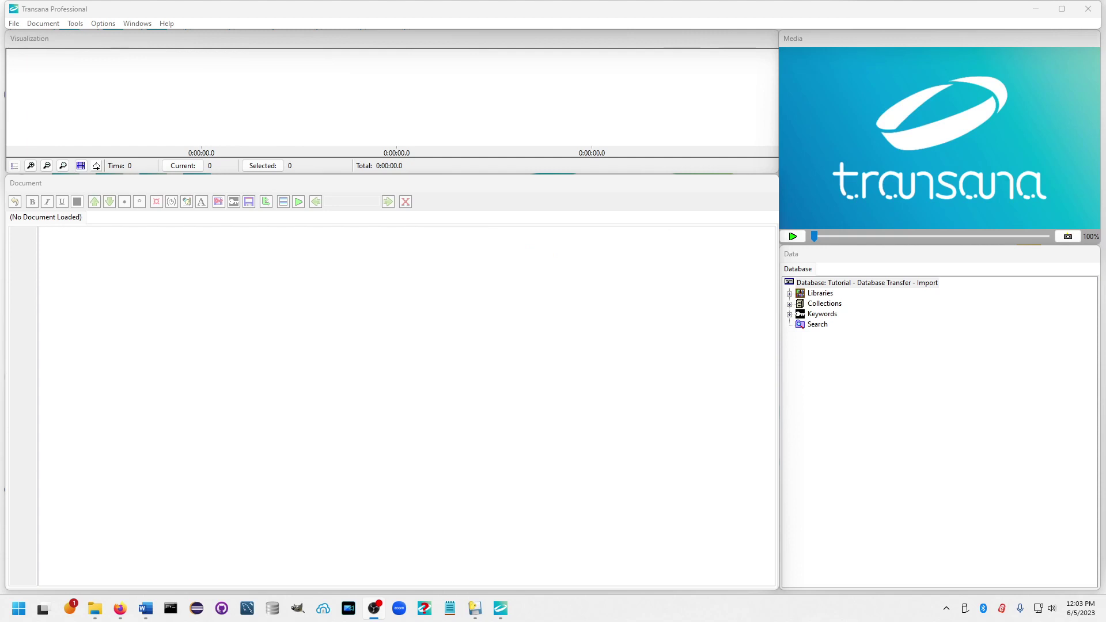
Step: Expand the Libraries, Collections and Keywords nodes of the database tree to inspect the imported data
left_click(790, 294)
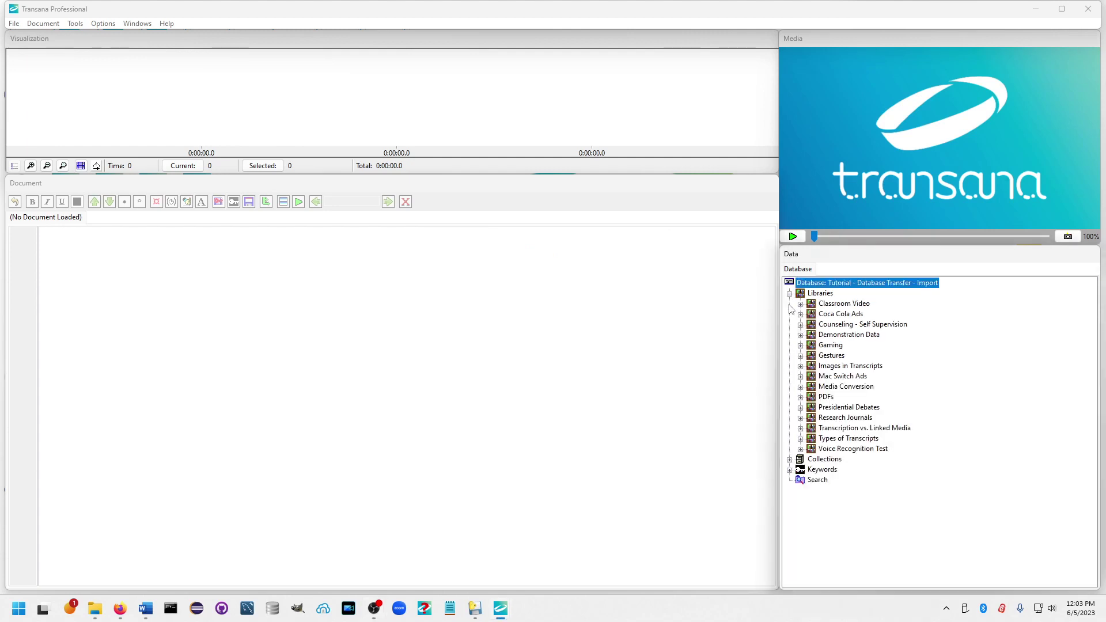
left_click(791, 461)
scroll(787, 488, "down", 1)
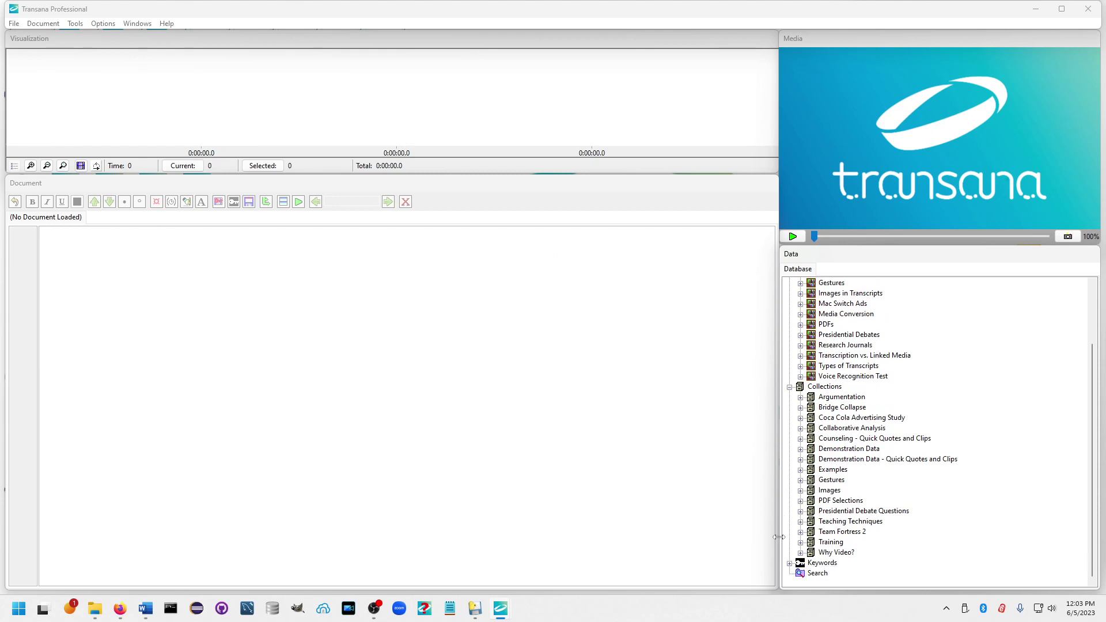
left_click(790, 563)
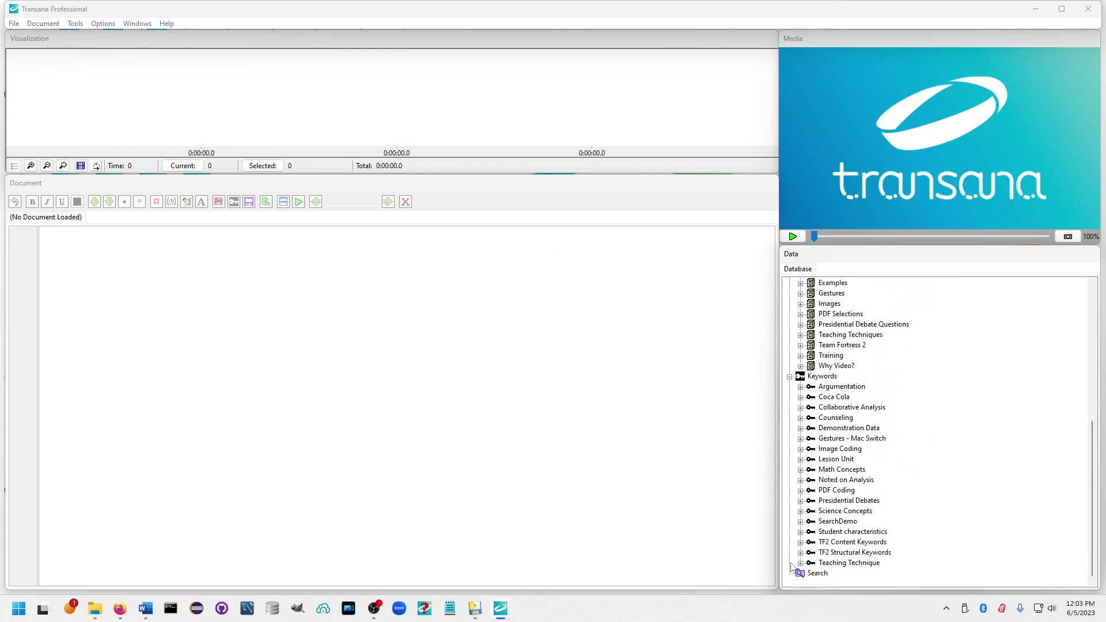